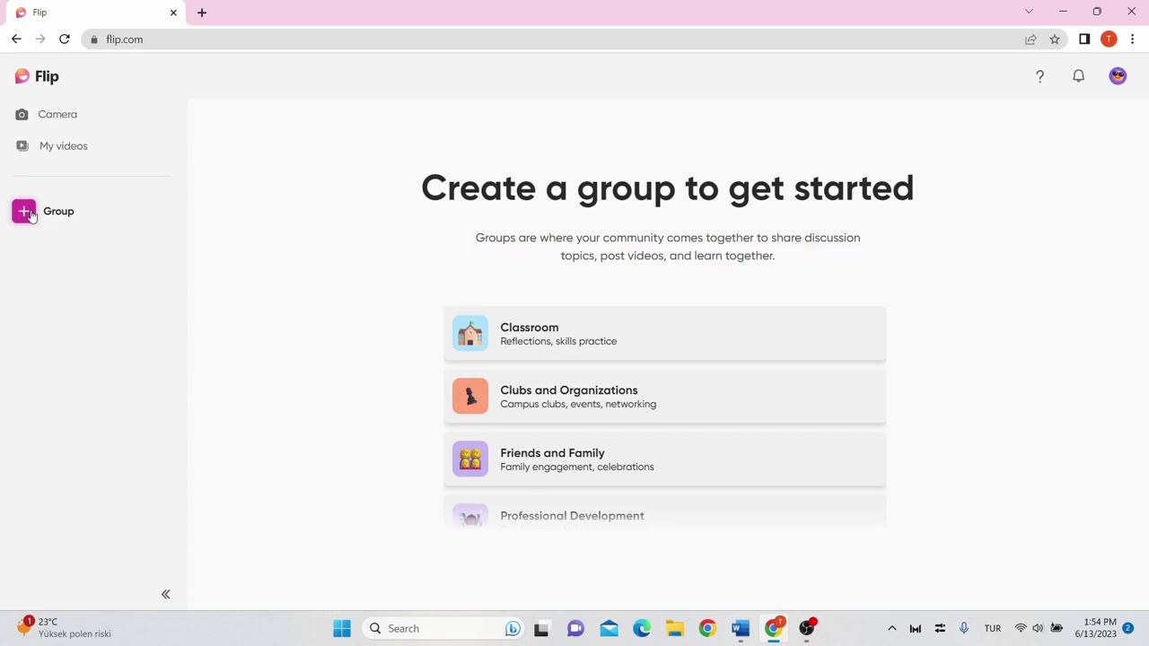
- Start a new Classroom group for the level Ages 14 - 18 (High School)
{"action": "left_click", "coordinate": [27, 213]}
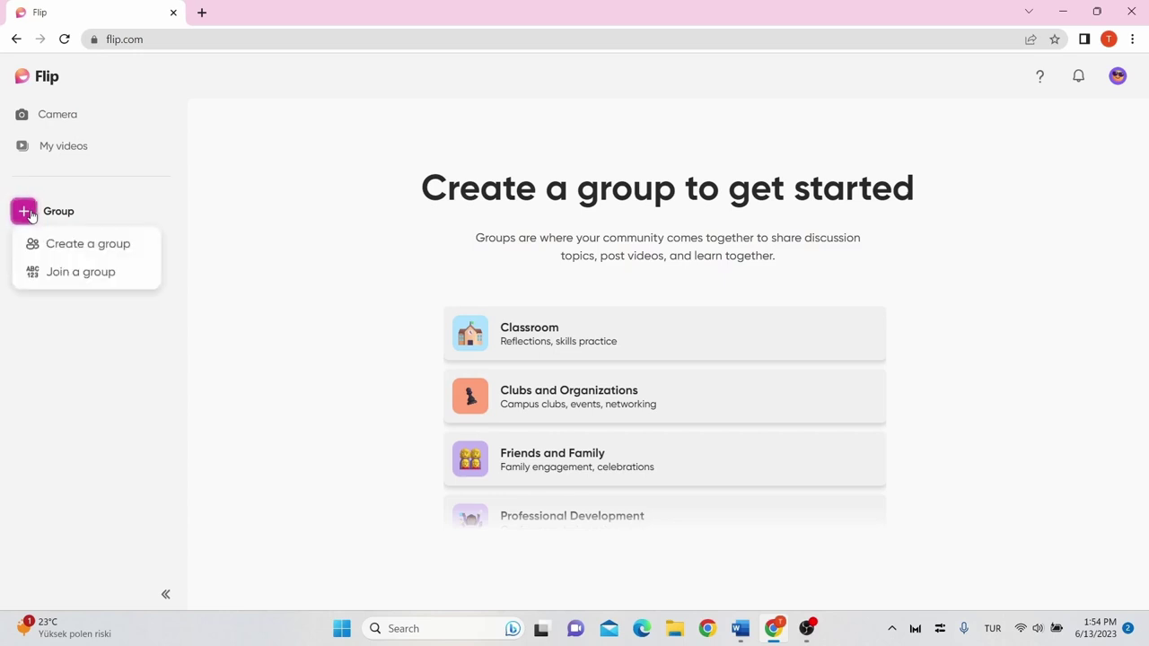
{"action": "left_click", "coordinate": [70, 254]}
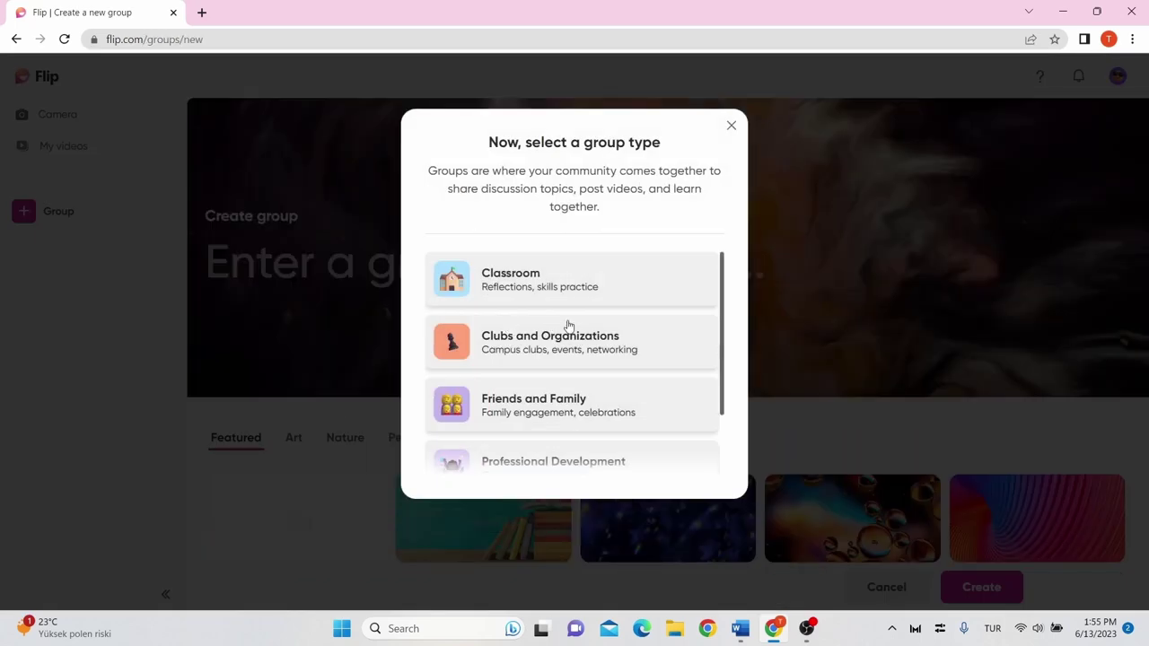
{"action": "left_click", "coordinate": [570, 299]}
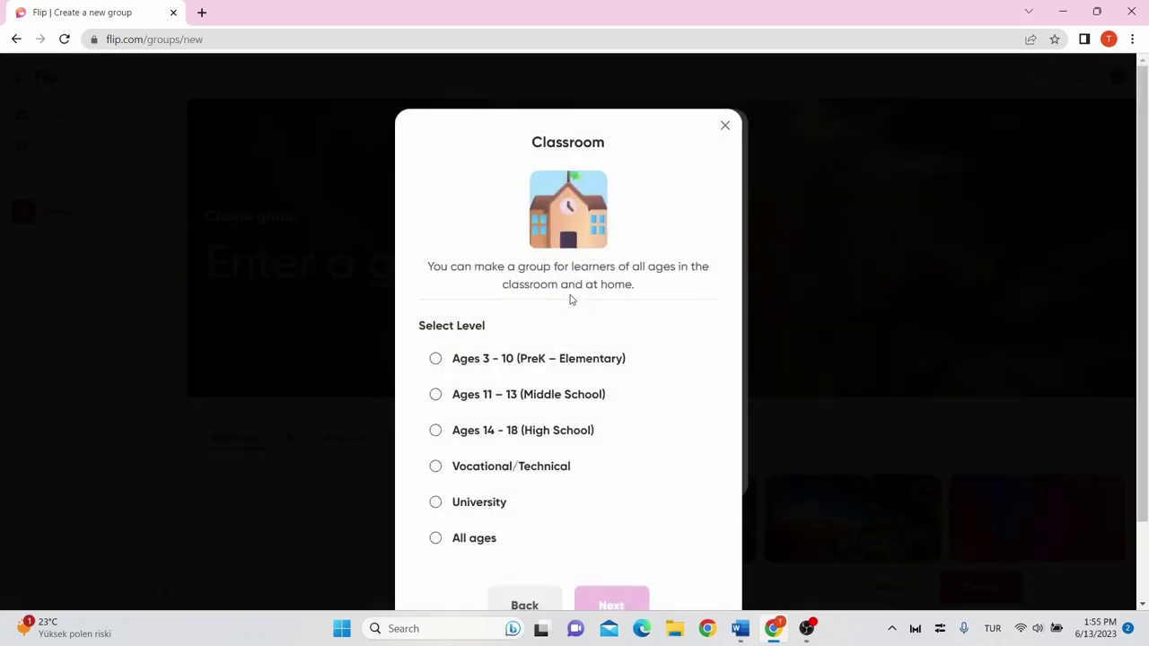
{"action": "left_click", "coordinate": [513, 435]}
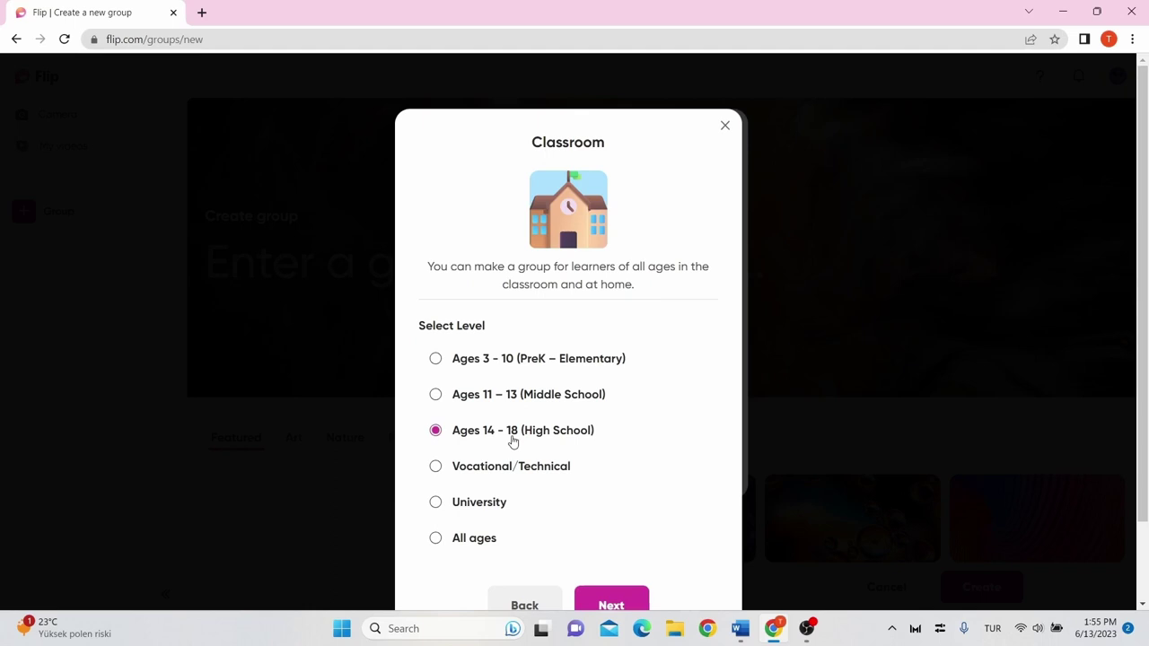
{"action": "left_click", "coordinate": [610, 605]}
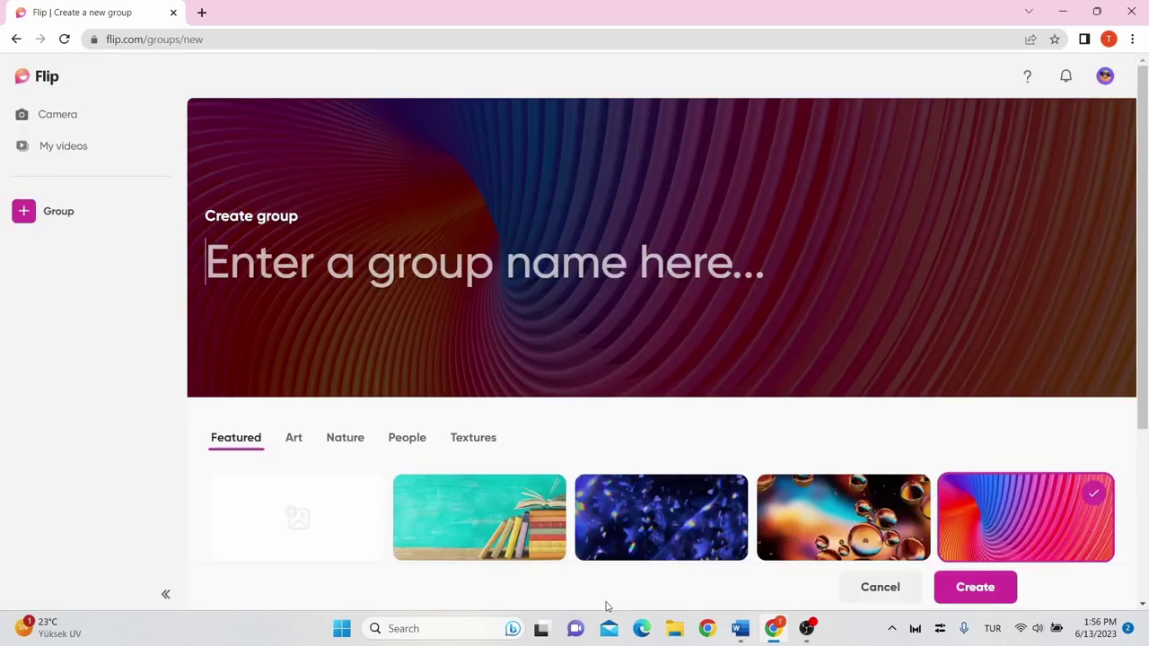
- Name the group VideoTeach, choose the featured cover picture with the stack of books, and create the group
{"action": "type", "text": "VideoTeach"}
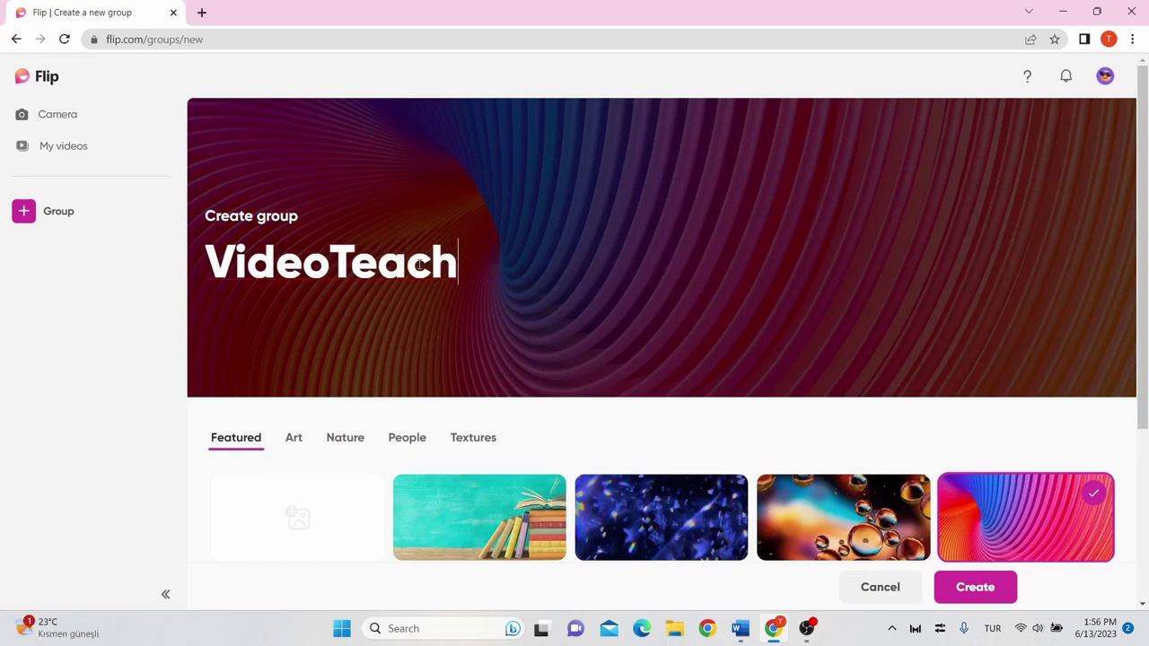
{"action": "scroll", "coordinate": [437, 319], "scroll_direction": "down", "scroll_amount": 3}
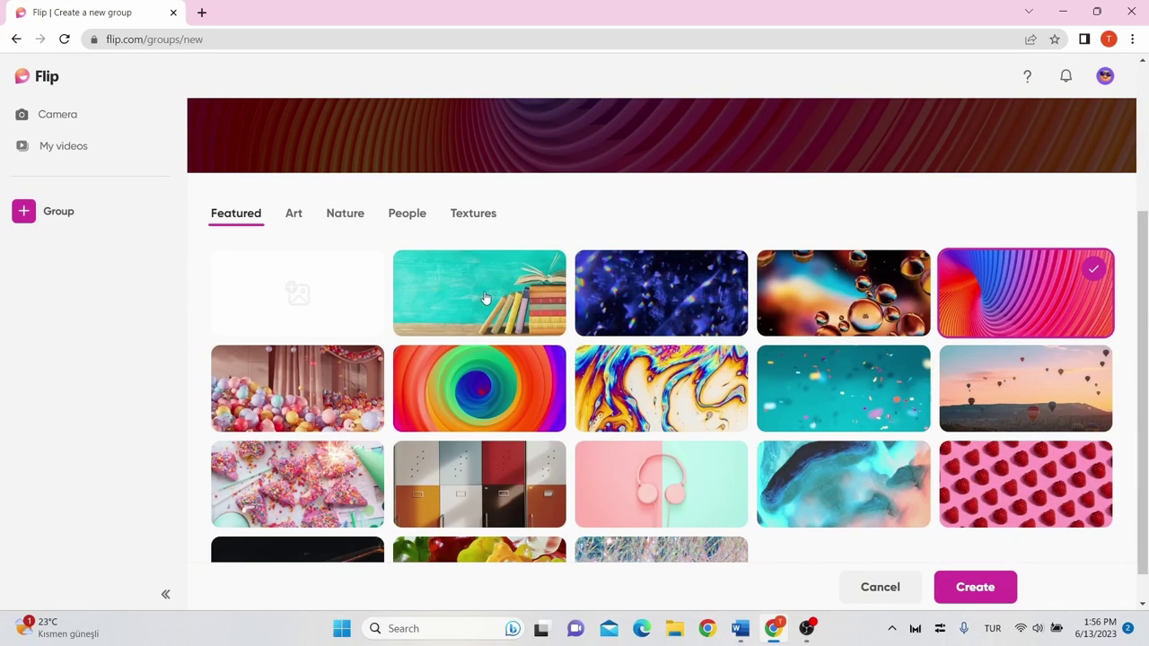
{"action": "left_click", "coordinate": [506, 282]}
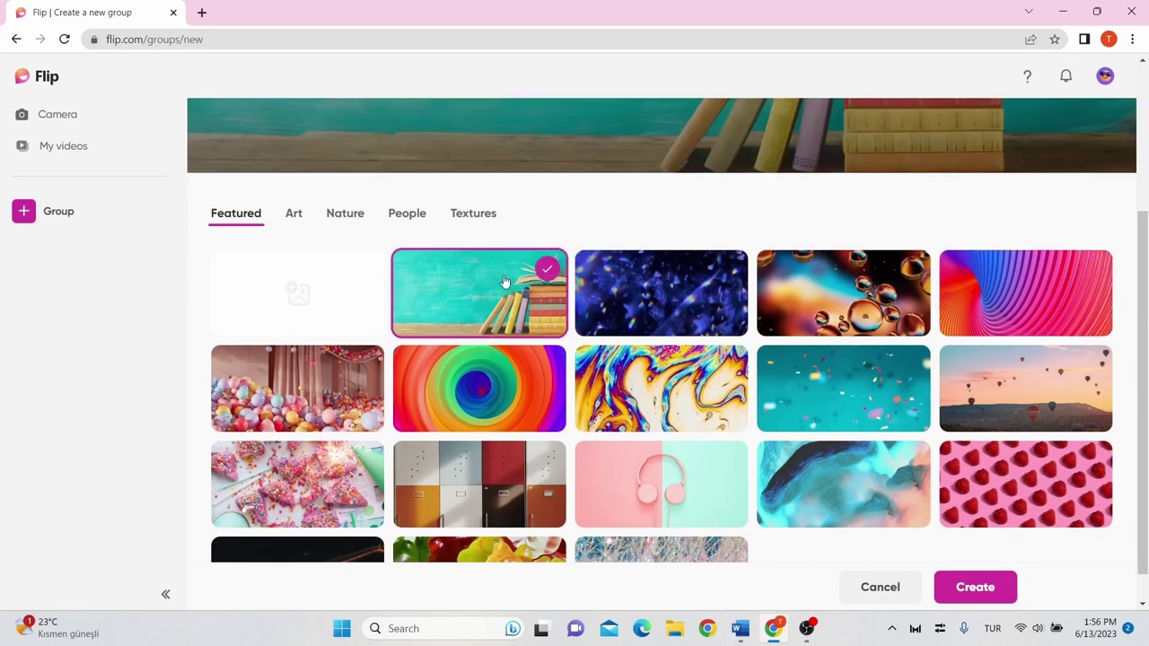
{"action": "left_click", "coordinate": [975, 587]}
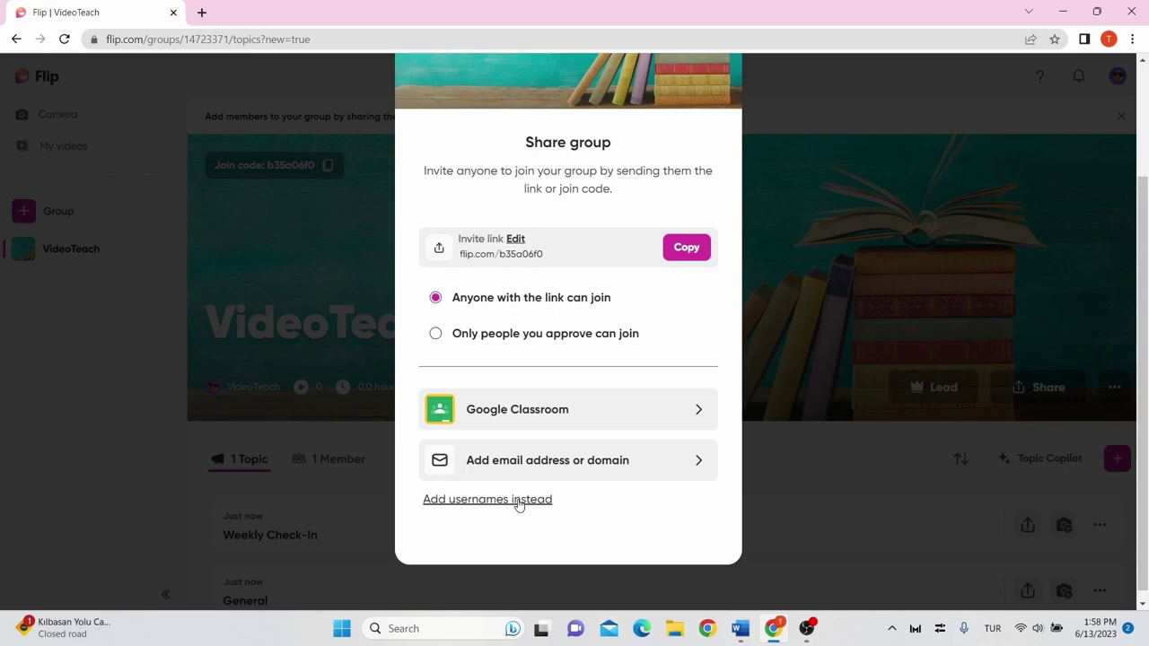
- Restrict the group to username access and add a member with first name User, last name 1 and username user1
{"action": "left_click", "coordinate": [518, 501]}
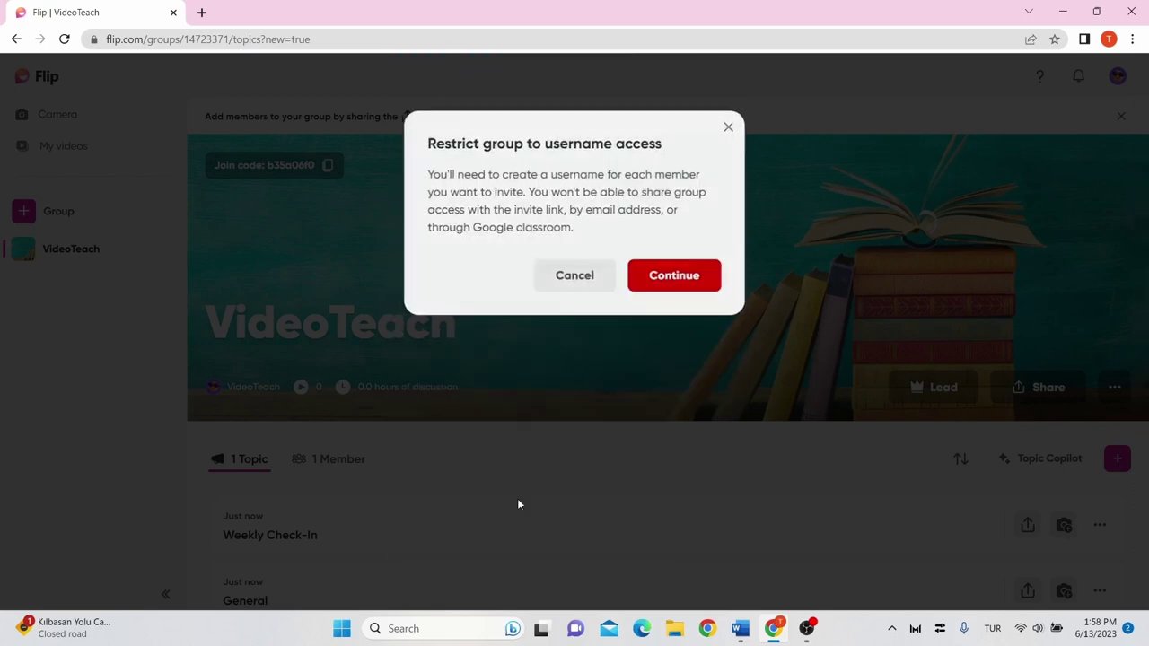
{"action": "left_click", "coordinate": [653, 281]}
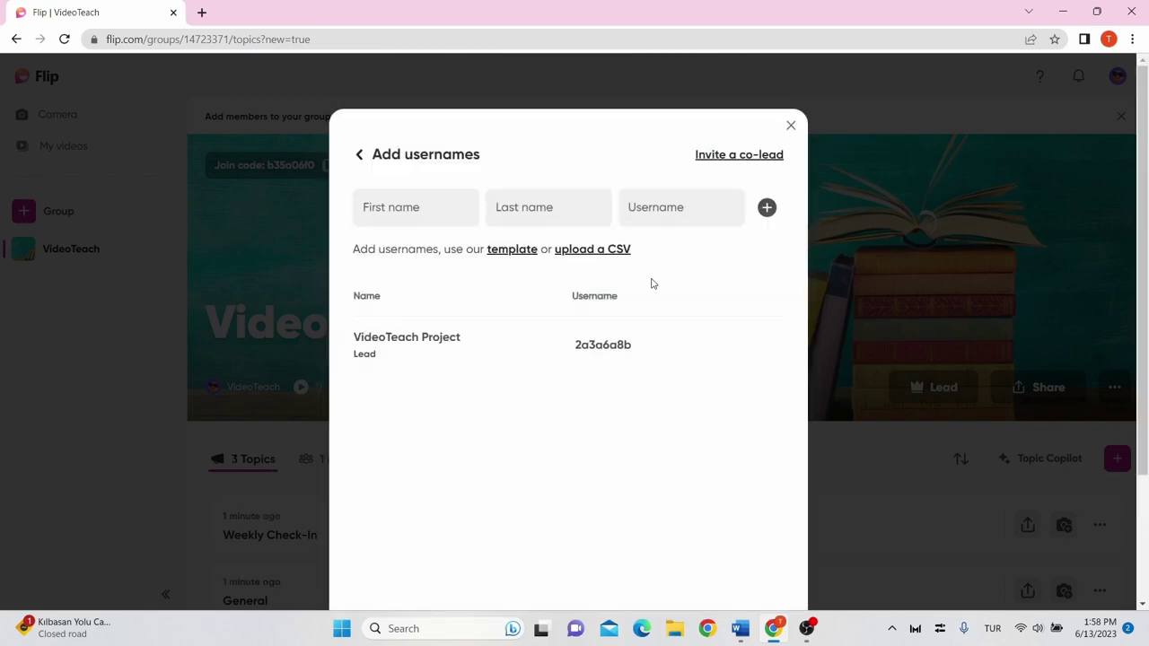
{"action": "left_click", "coordinate": [442, 218]}
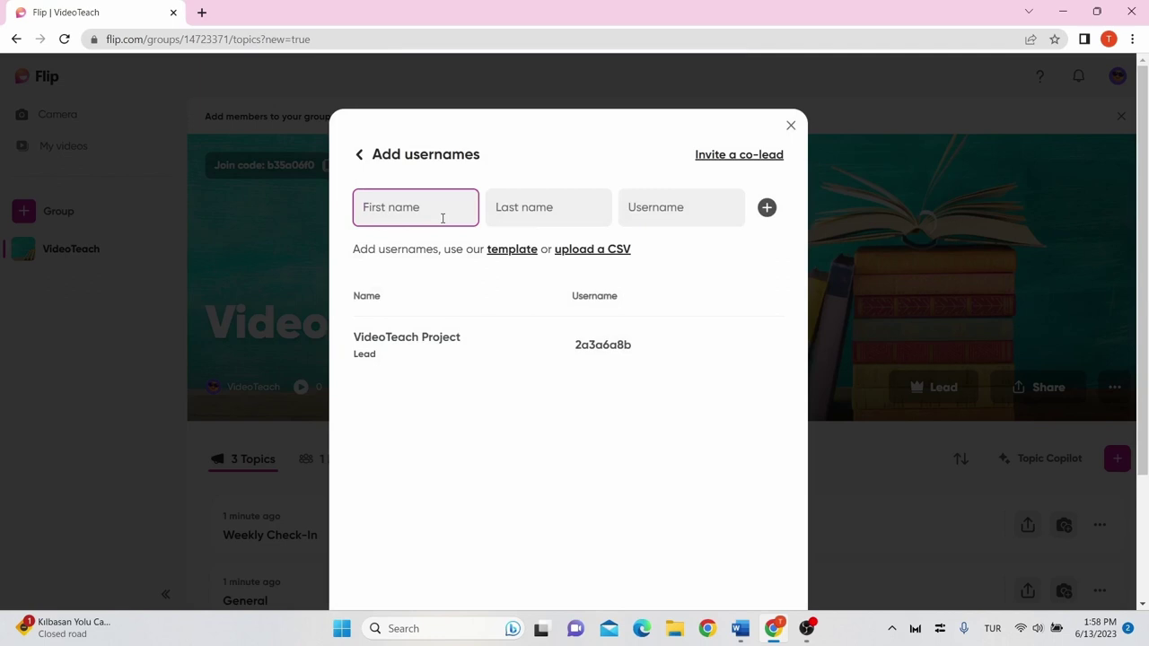
{"action": "type", "text": "U"}
{"action": "type", "text": "ser"}
{"action": "key", "text": "Tab"}
{"action": "type", "text": "1"}
{"action": "key", "text": "Tab"}
{"action": "type", "text": "user1"}
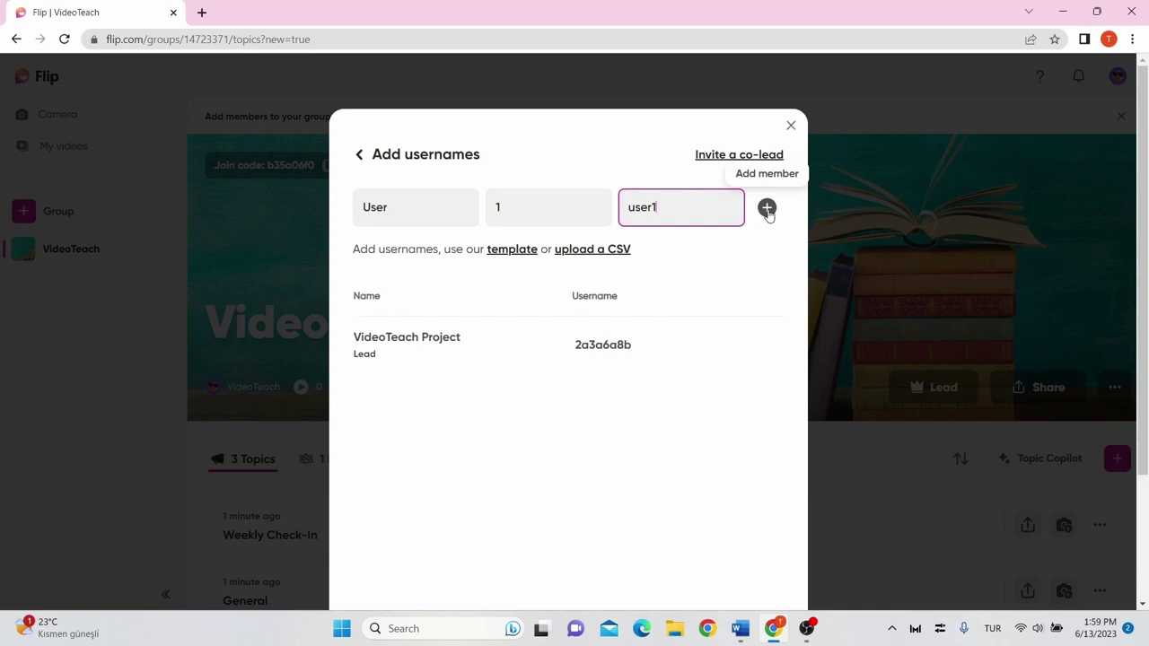
{"action": "left_click", "coordinate": [767, 211]}
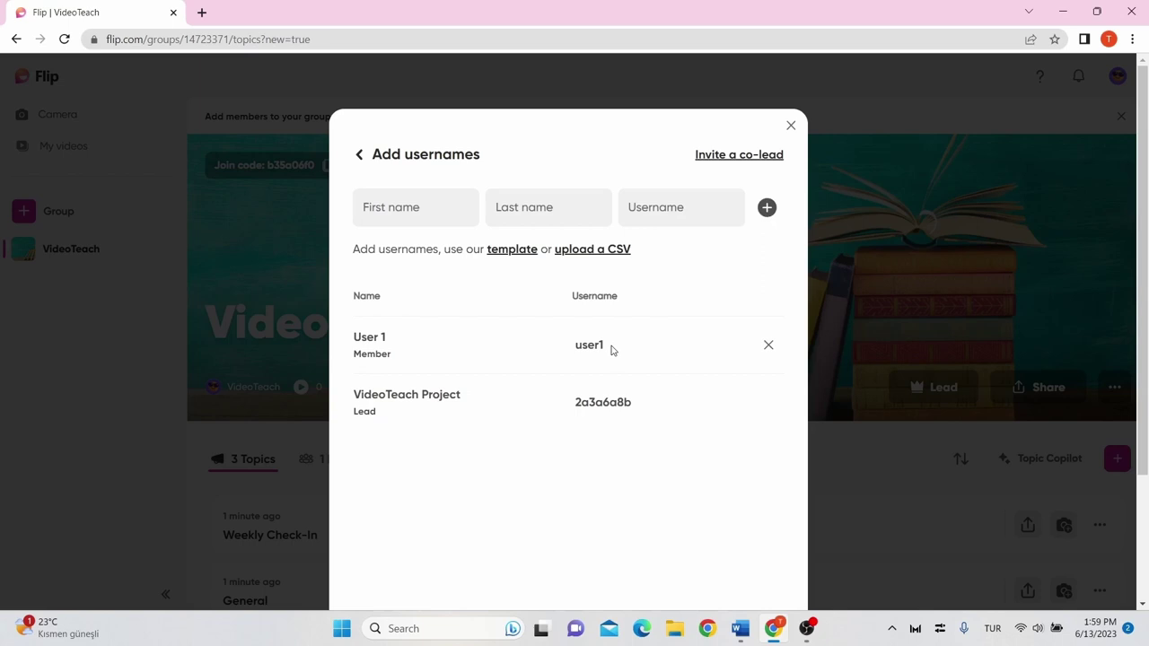
- Leave the username list and close the group's sharing dialog
{"action": "left_click_drag", "start_coordinate": [611, 350], "coordinate": [578, 356]}
{"action": "left_click", "coordinate": [356, 155]}
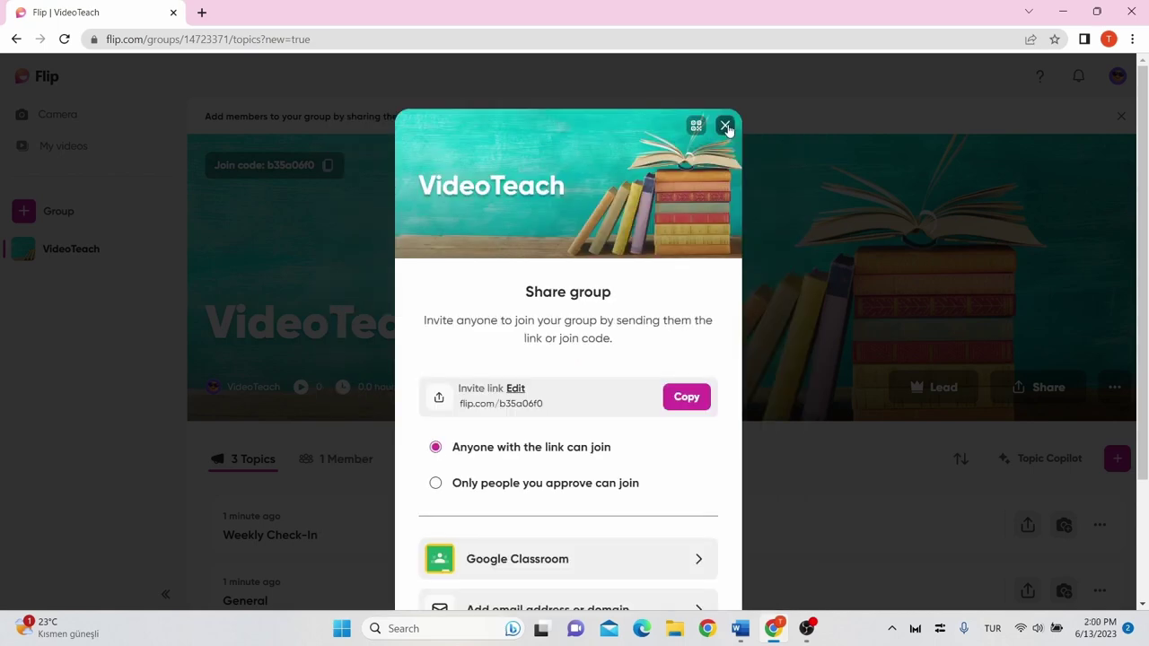
{"action": "left_click", "coordinate": [725, 127]}
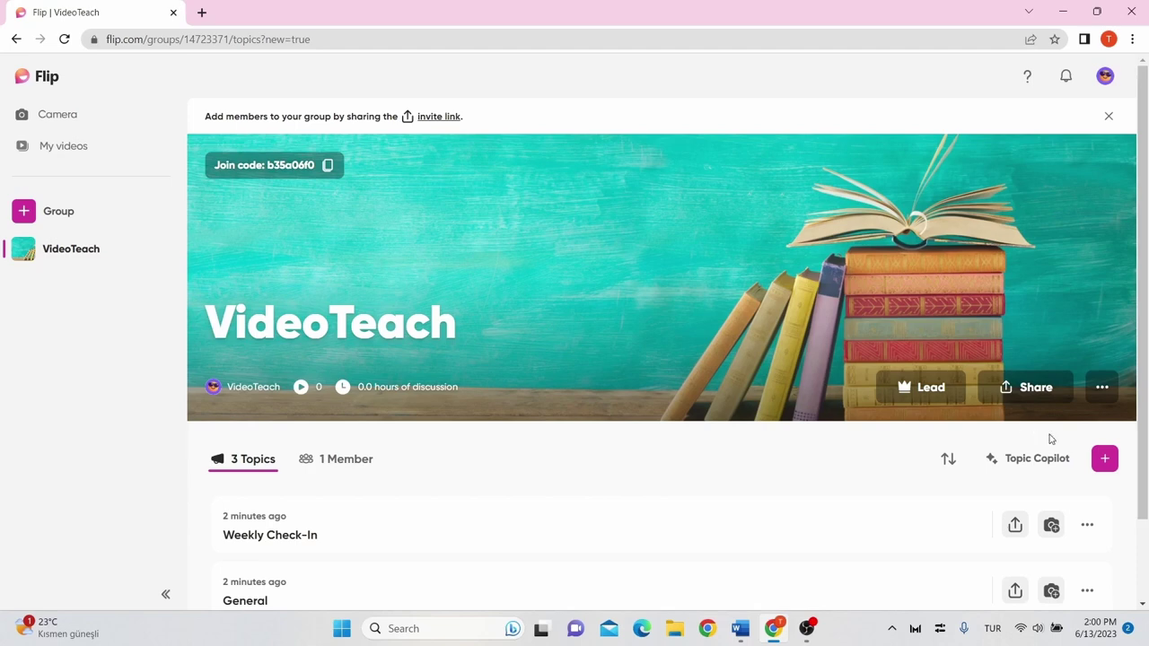
- Start a topic titled "Renewable Energy Sources" with the description "Which renewable energy source is the best? Why? Please briefly explain it :)"
{"action": "left_click", "coordinate": [1105, 460]}
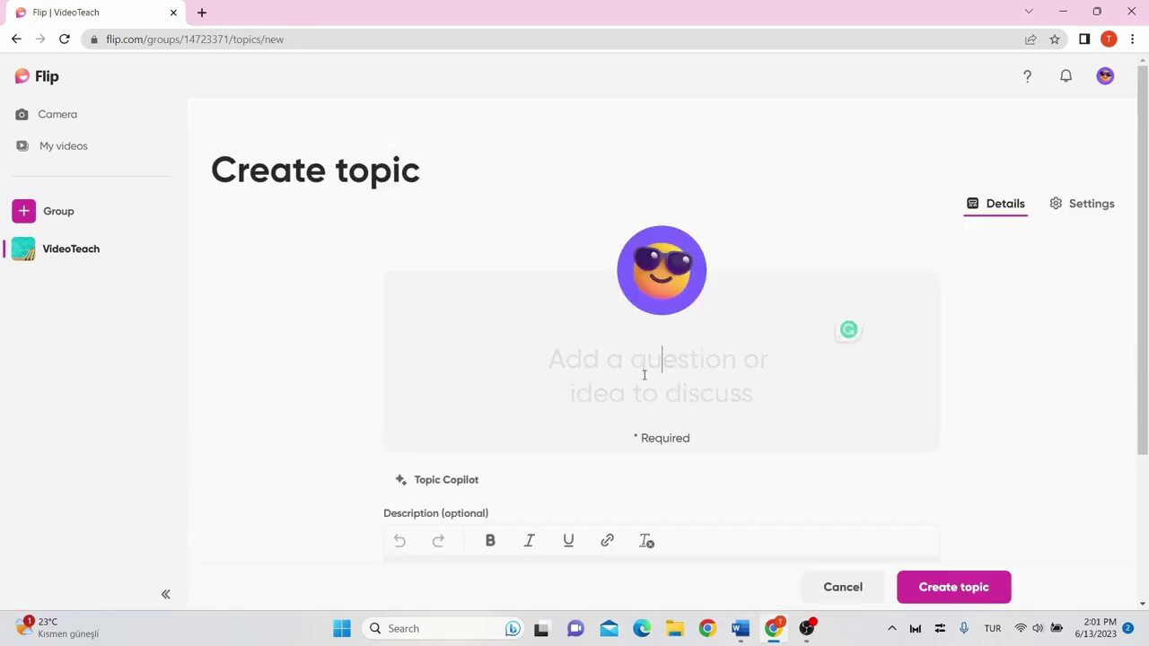
{"action": "type", "text": "Renewable Energy Sources"}
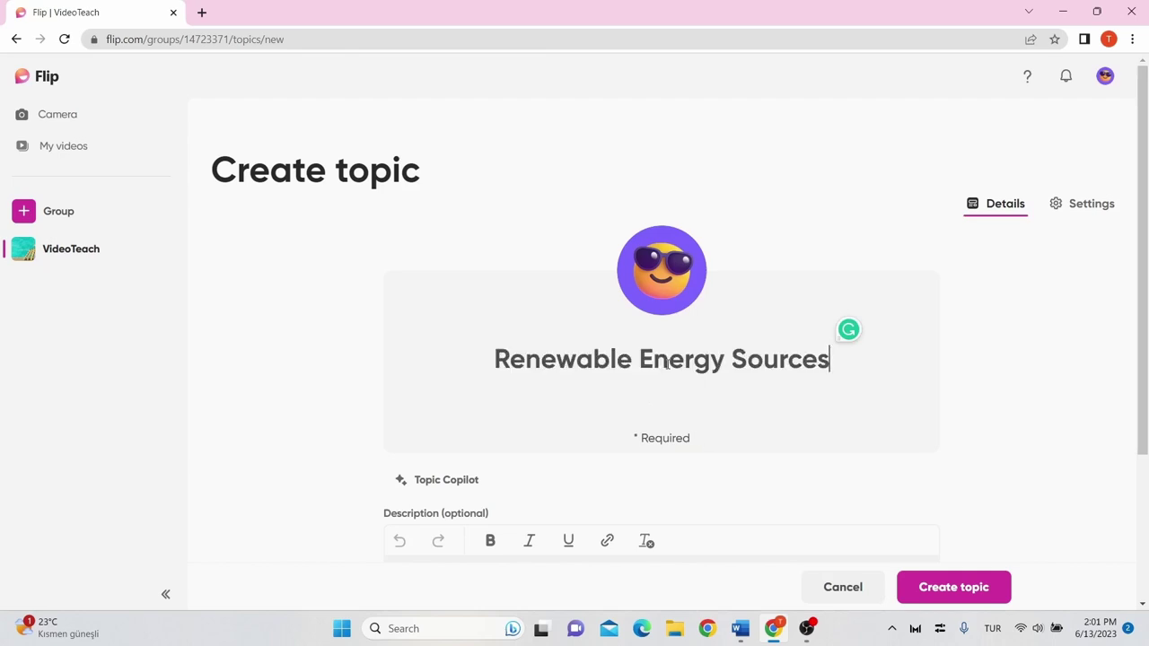
{"action": "scroll", "coordinate": [682, 413], "scroll_direction": "down", "scroll_amount": 2}
{"action": "left_click", "coordinate": [641, 425]}
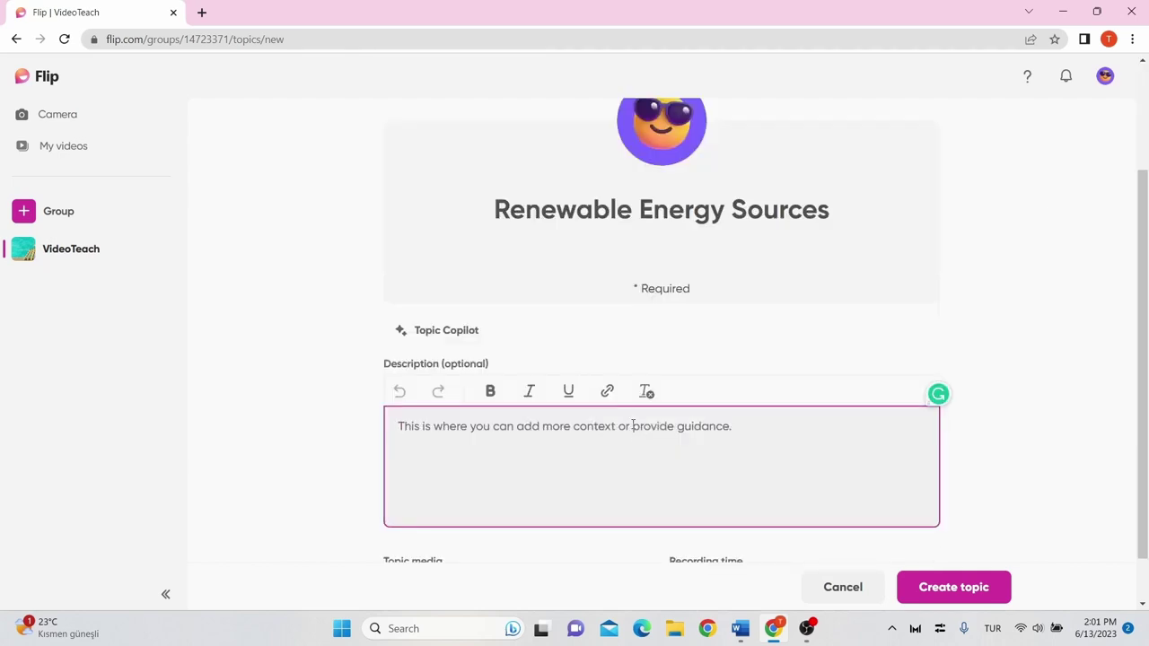
{"action": "type", "text": "Which renewable energy source is the best? Why? Please briefly explain it :)"}
- Review the recording time choices and the topic's status, response, camera and guest password settings
{"action": "scroll", "coordinate": [551, 466], "scroll_direction": "down", "scroll_amount": 1}
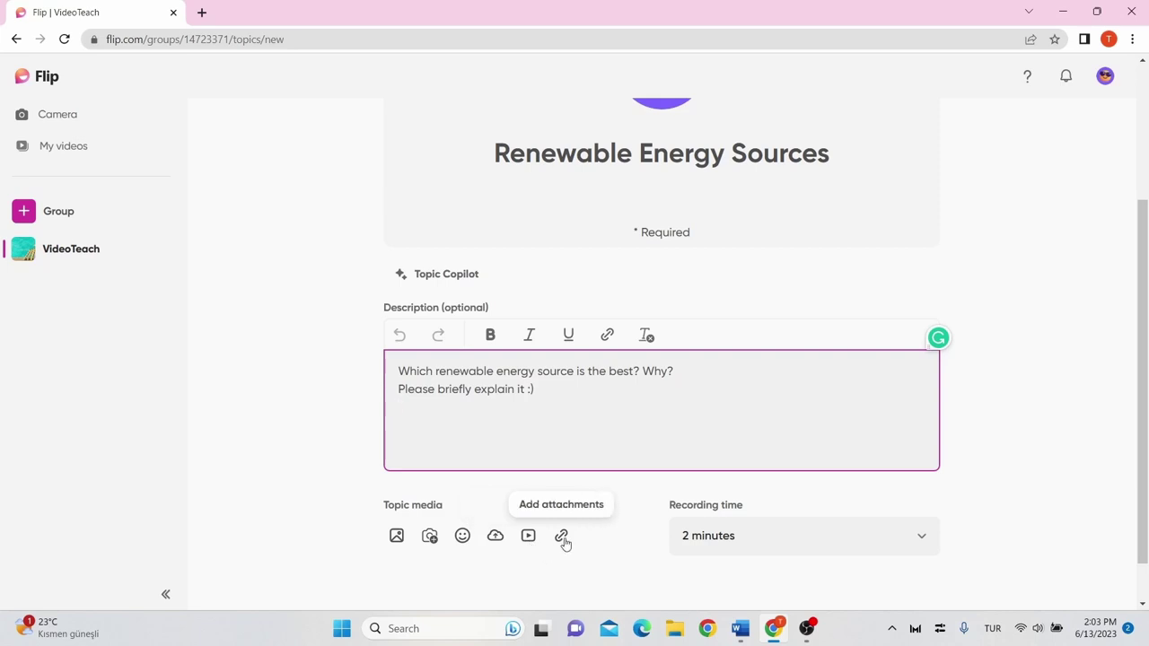
{"action": "left_click", "coordinate": [922, 539]}
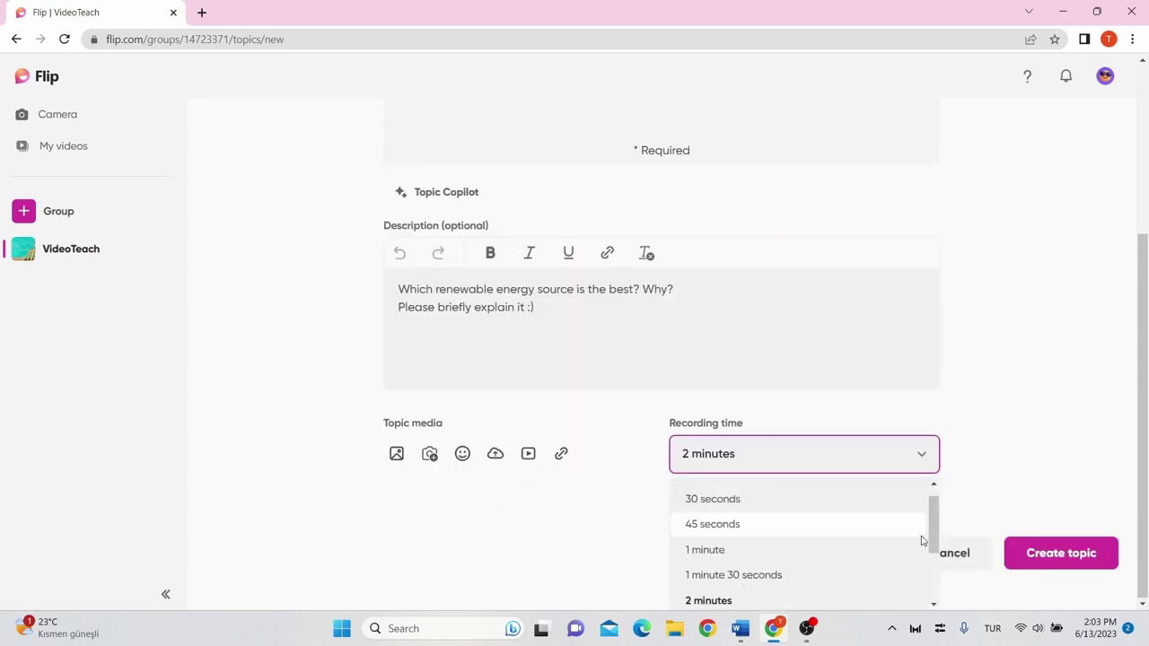
{"action": "left_click", "coordinate": [922, 536]}
{"action": "scroll", "coordinate": [921, 539], "scroll_direction": "up", "scroll_amount": 3}
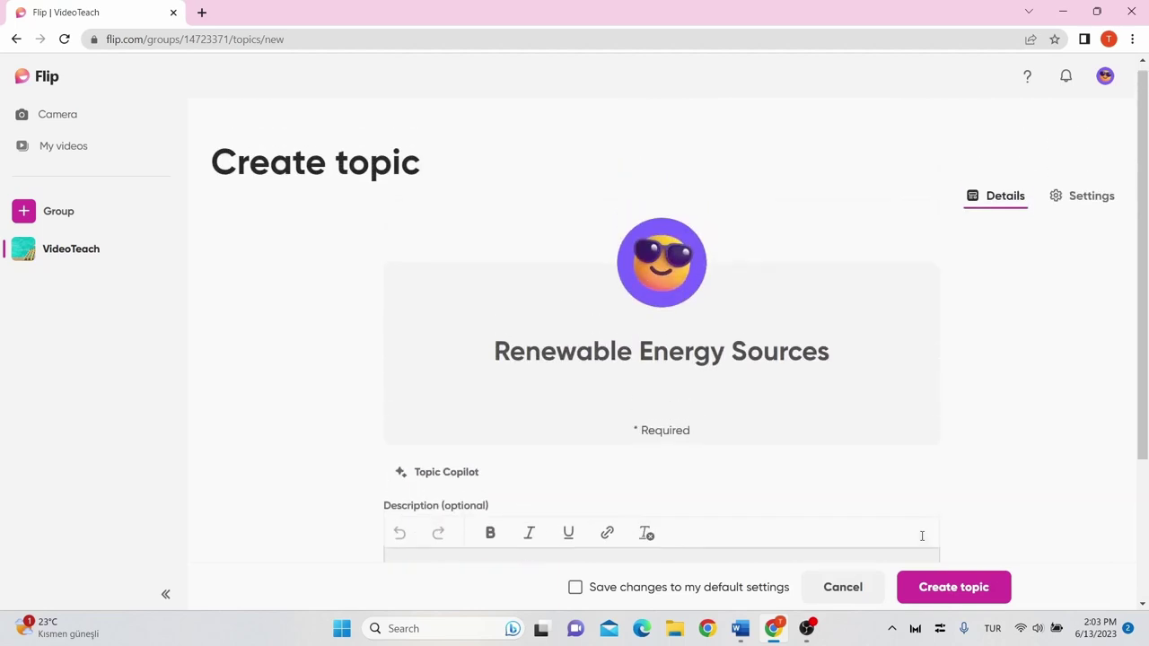
{"action": "left_click", "coordinate": [1069, 209]}
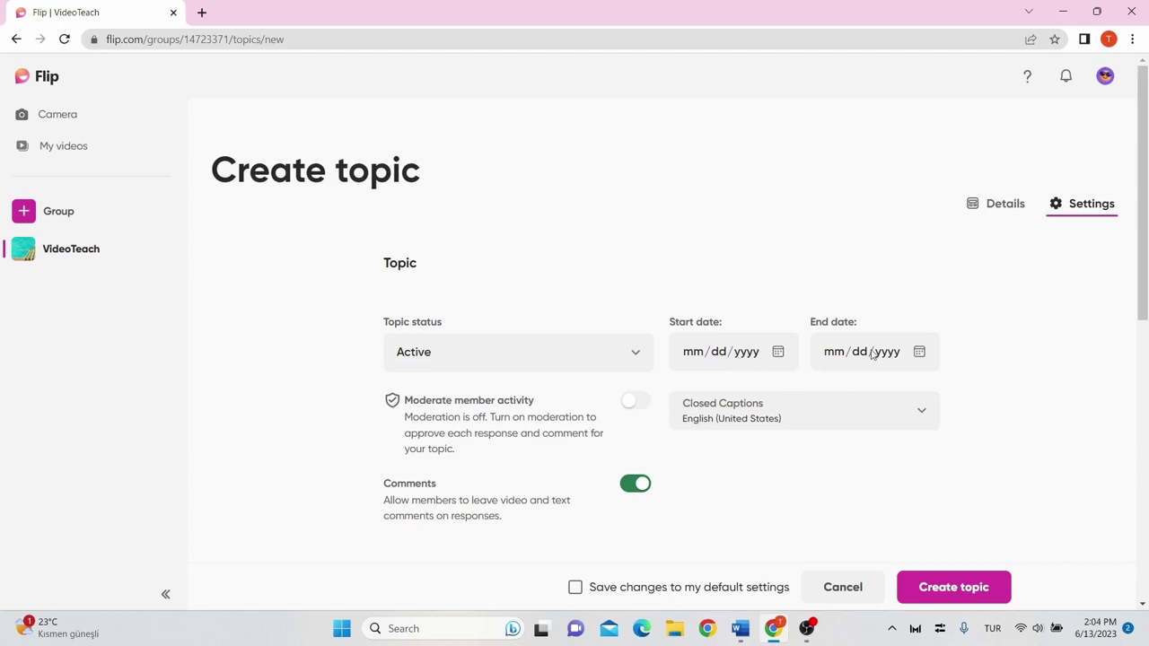
{"action": "scroll", "coordinate": [952, 422], "scroll_direction": "down", "scroll_amount": 3}
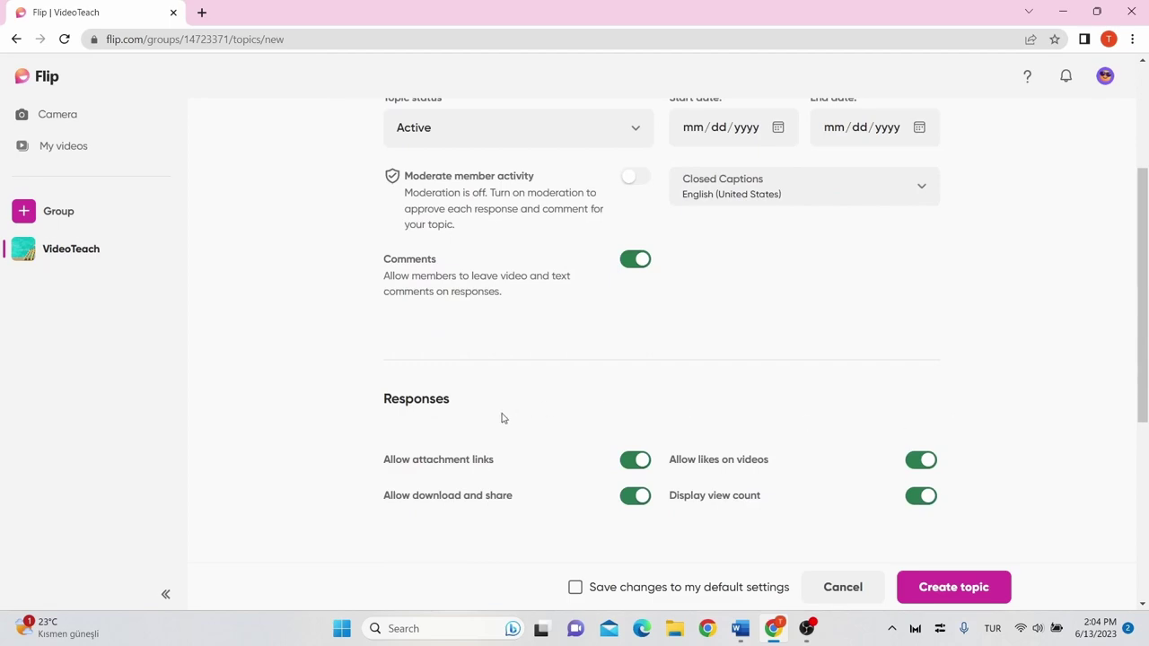
{"action": "scroll", "coordinate": [503, 418], "scroll_direction": "down", "scroll_amount": 2}
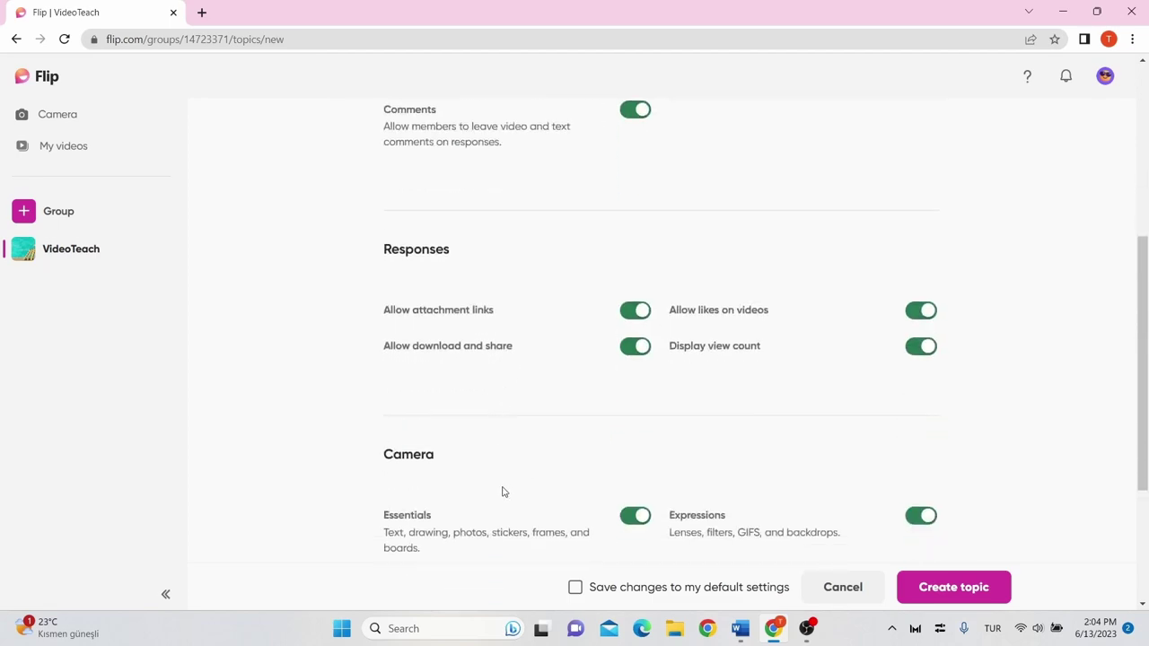
{"action": "scroll", "coordinate": [503, 489], "scroll_direction": "down", "scroll_amount": 2}
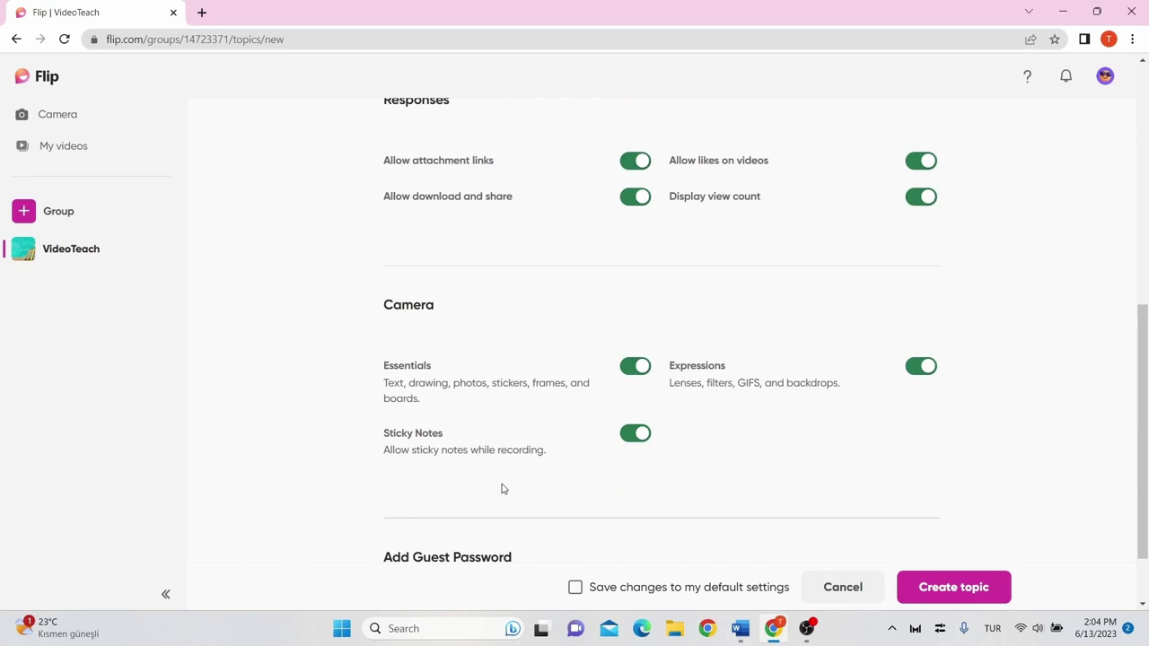
{"action": "scroll", "coordinate": [807, 508], "scroll_direction": "down", "scroll_amount": 1}
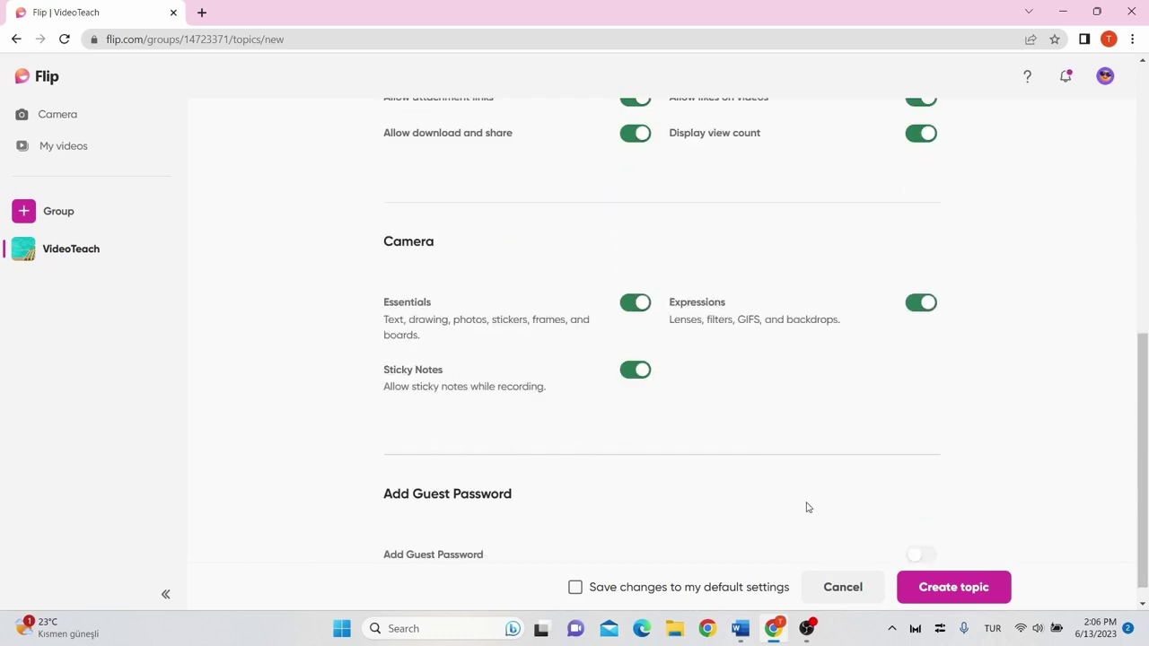
- Create the Renewable Energy Sources topic and close its sharing dialog
{"action": "left_click", "coordinate": [970, 590]}
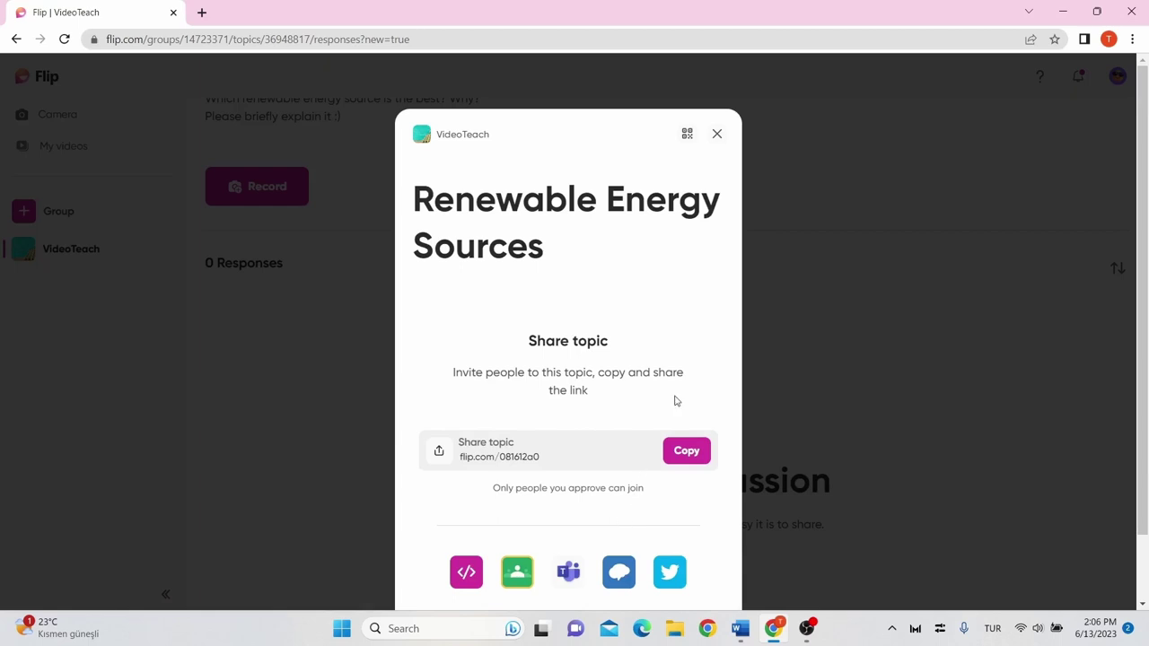
{"action": "left_click", "coordinate": [717, 133]}
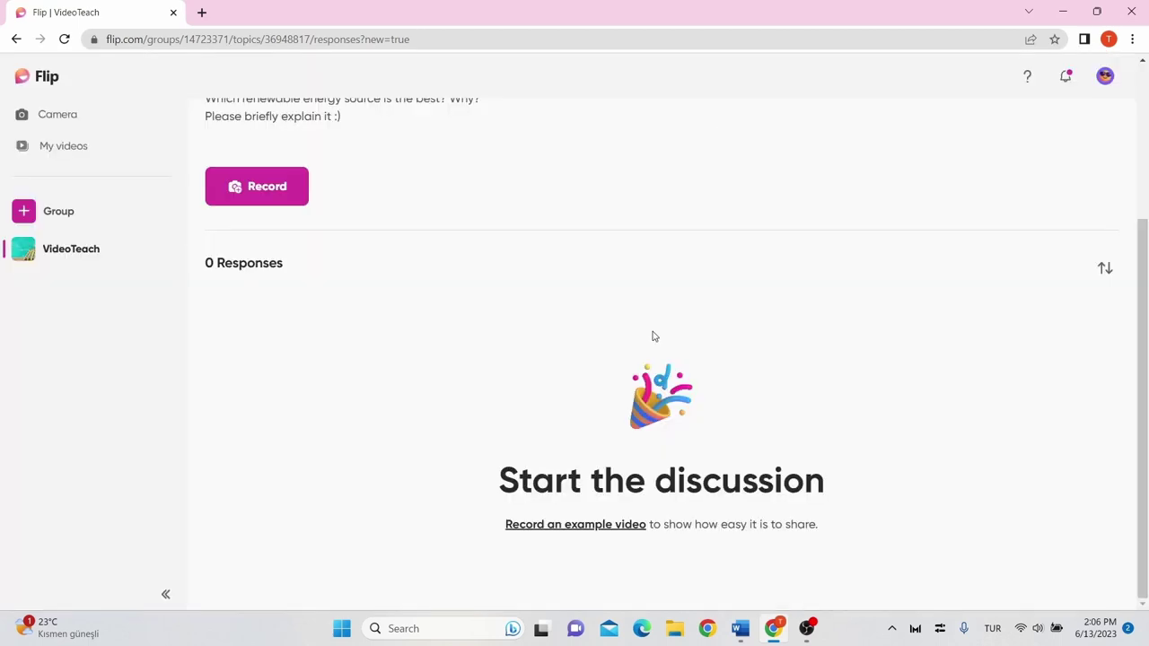
- Look over the new topic's page and return to the VideoTeach group's list of topics
{"action": "scroll", "coordinate": [654, 336], "scroll_direction": "up", "scroll_amount": 3}
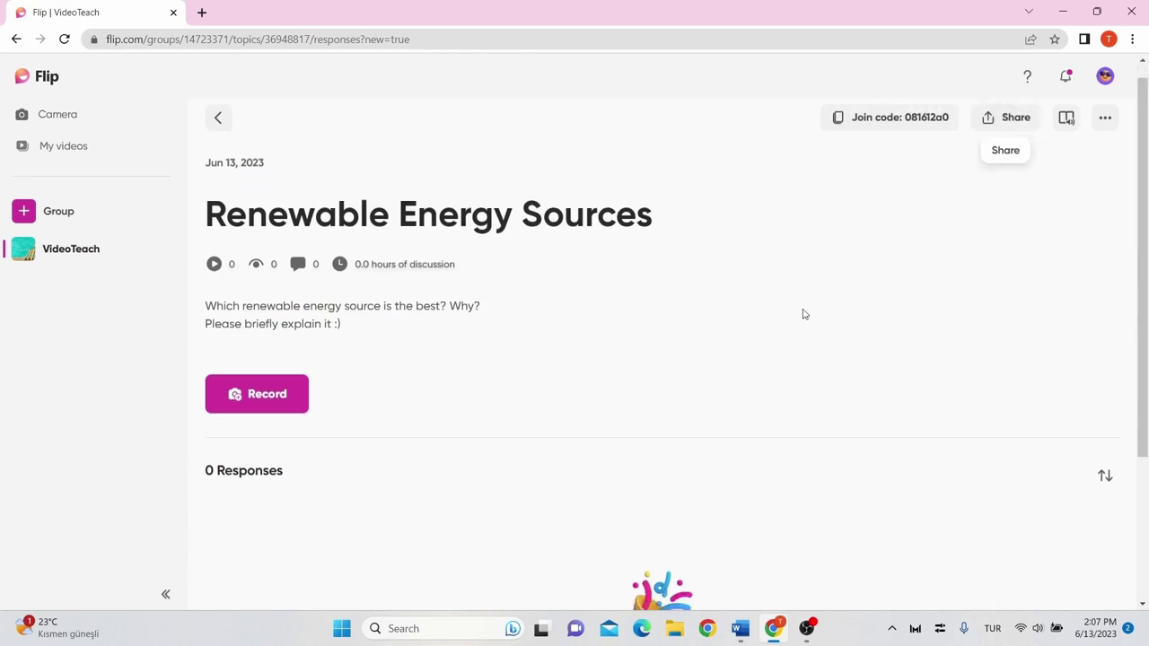
{"action": "scroll", "coordinate": [804, 314], "scroll_direction": "down", "scroll_amount": 2}
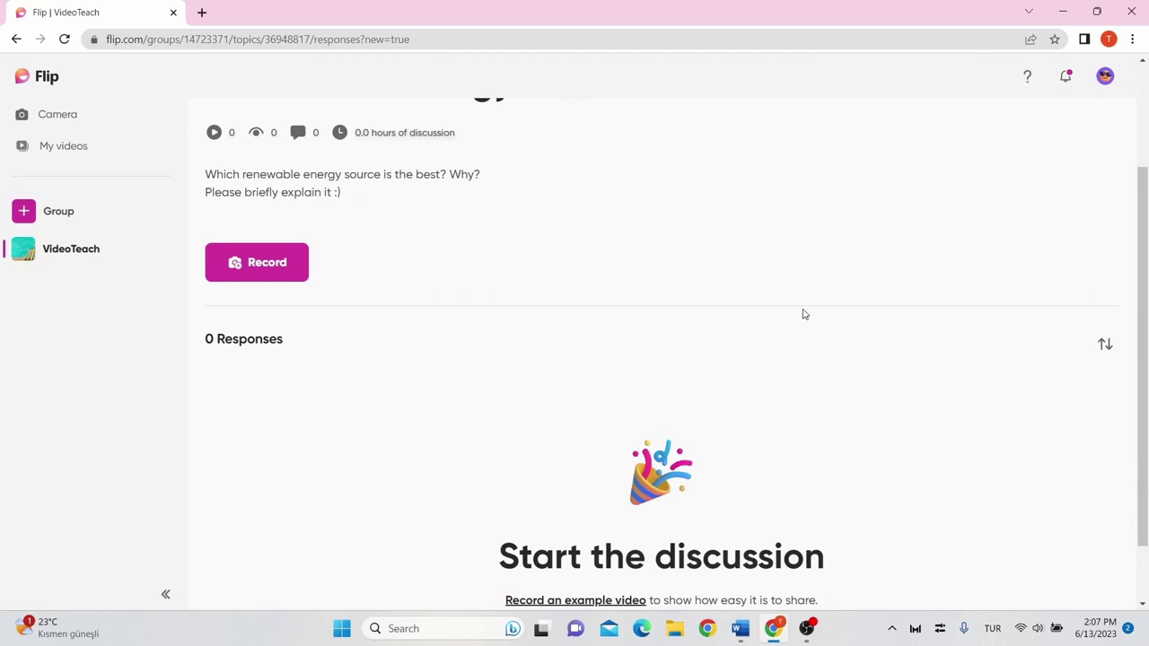
{"action": "scroll", "coordinate": [803, 314], "scroll_direction": "down", "scroll_amount": 1}
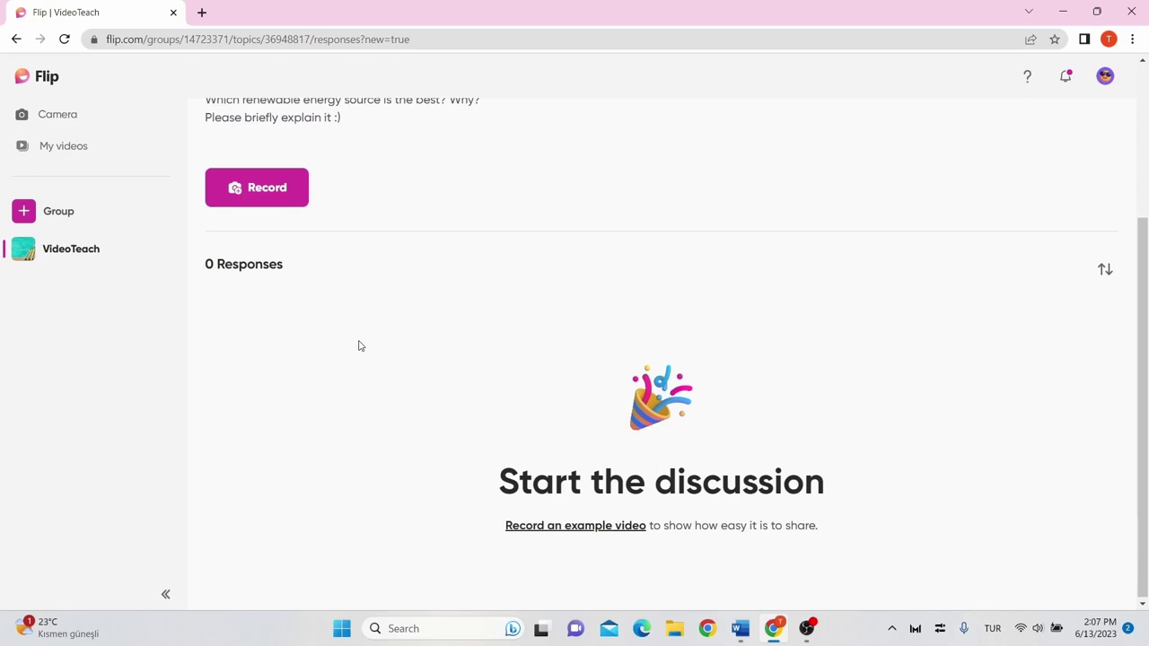
{"action": "left_click", "coordinate": [72, 251]}
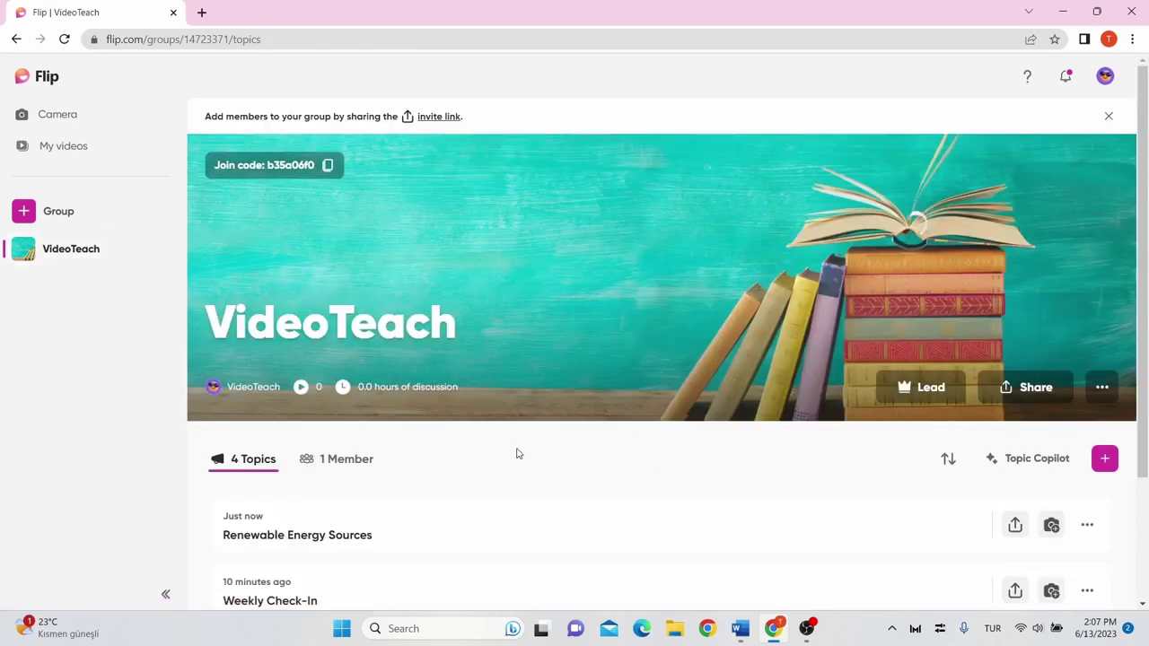
{"action": "scroll", "coordinate": [516, 453], "scroll_direction": "down", "scroll_amount": 2}
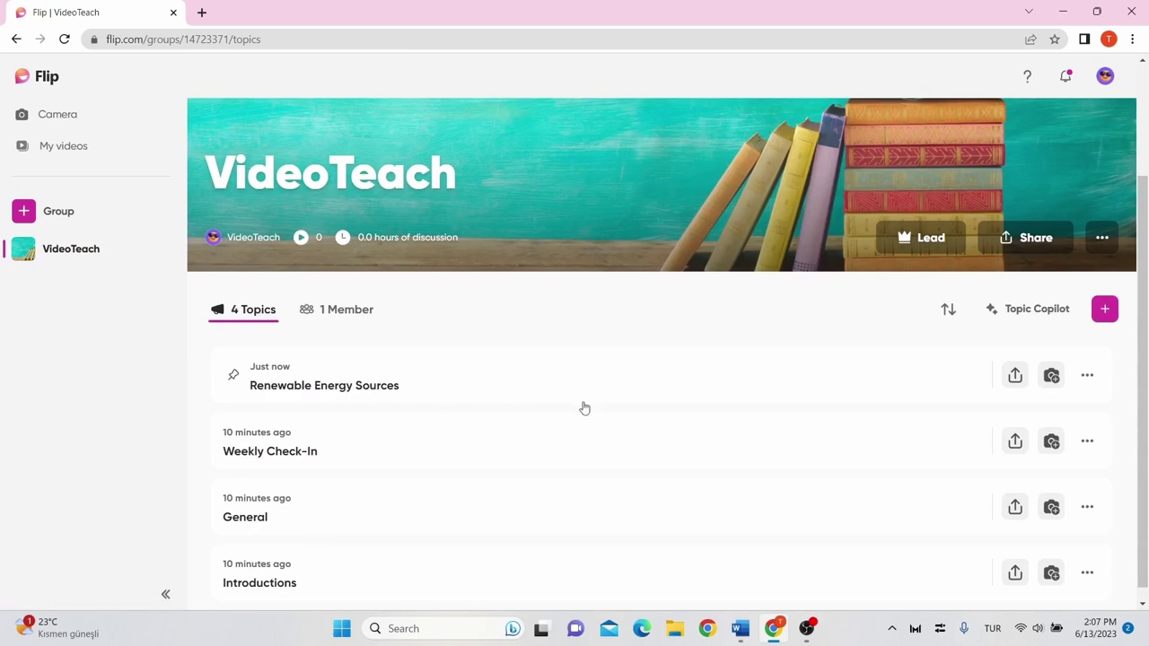